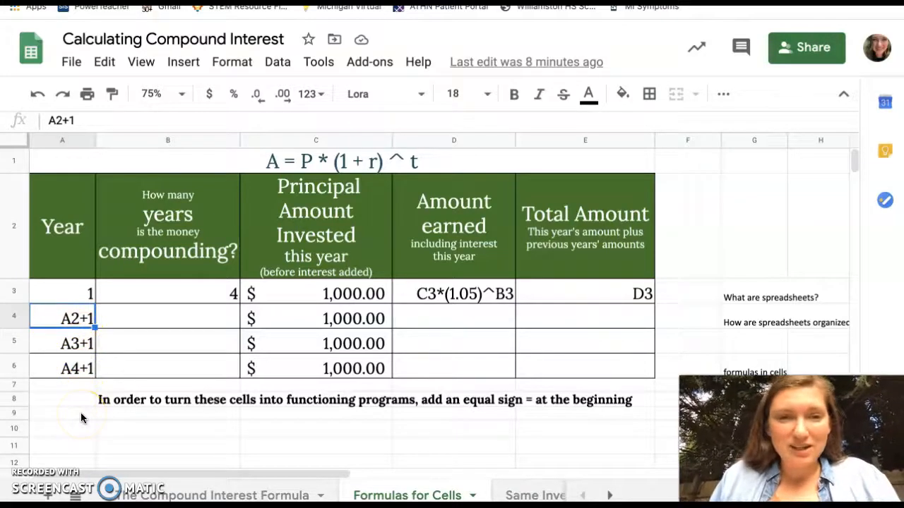
# Correct the text in the second year's cell, A4, so it reads A3+1
pyautogui.click(83, 297)
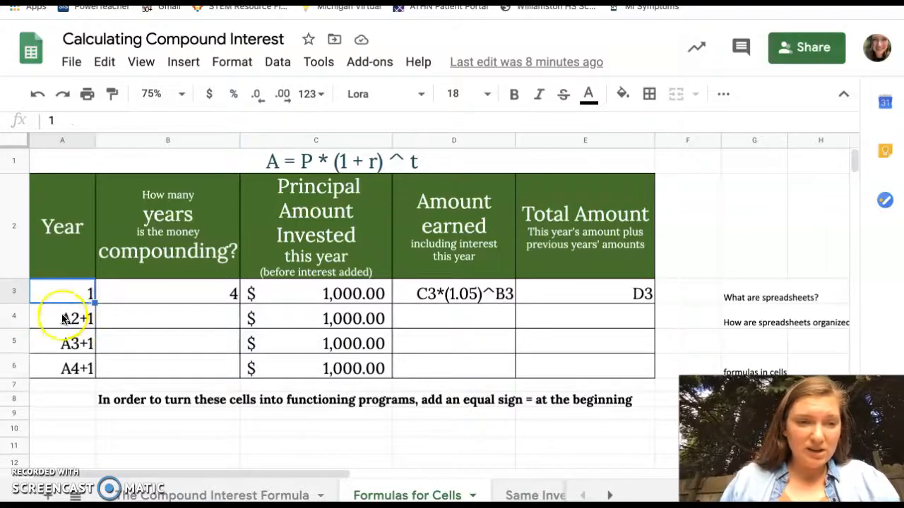
pyautogui.click(66, 316)
pyautogui.press('BackSpace')
pyautogui.write('3')
# Clear the text from cells A5 and A6 in the Year column
pyautogui.doubleClick(78, 344)
pyautogui.press('BackSpace')
pyautogui.press('BackSpace')
pyautogui.click(47, 353)
pyautogui.press('BackSpace')
pyautogui.click(46, 364)
pyautogui.doubleClick(53, 367)
pyautogui.press('BackSpace')
pyautogui.press('BackSpace')
pyautogui.press('BackSpace')
pyautogui.press('BackSpace')
# Turn the text in cell A4 into the working formula =A3+1
pyautogui.click(70, 295)
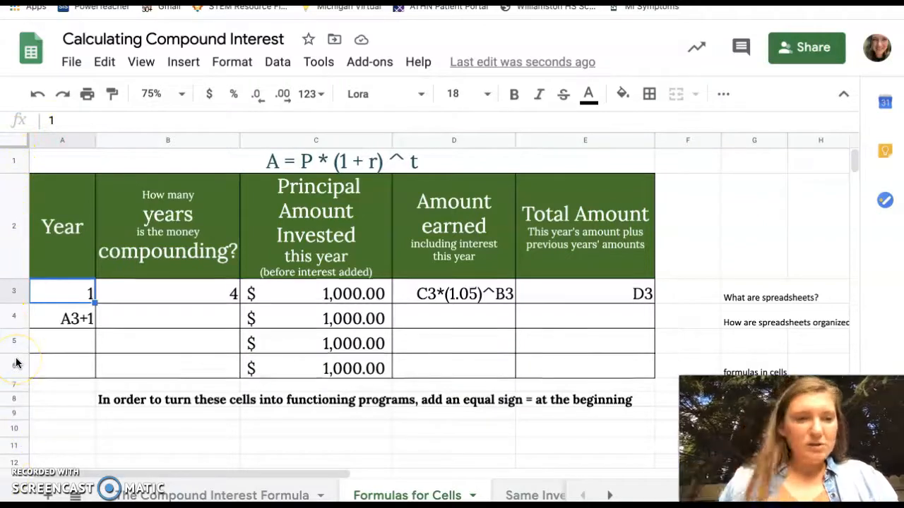
pyautogui.click(70, 288)
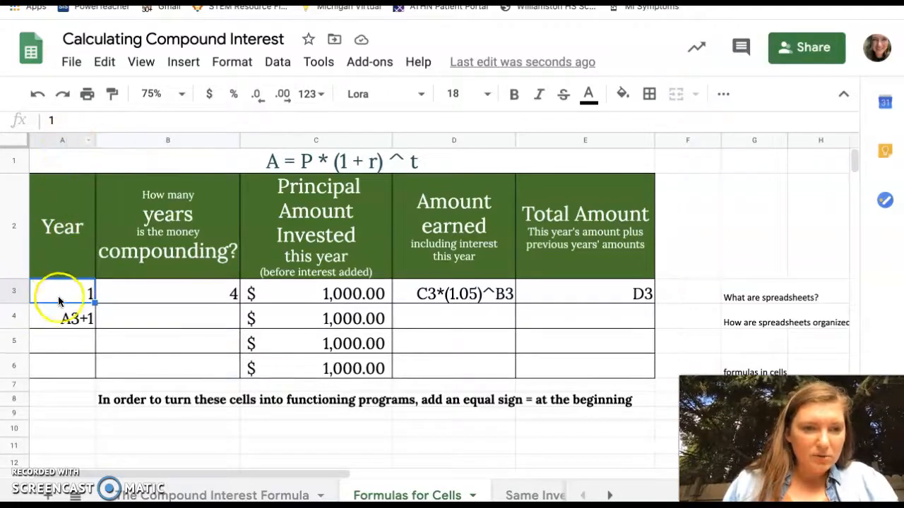
pyautogui.click(62, 320)
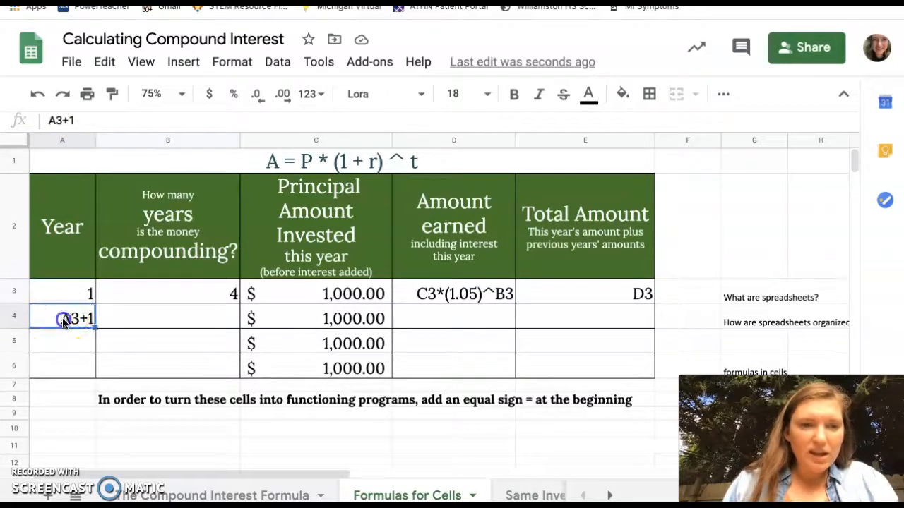
pyautogui.doubleClick(62, 319)
pyautogui.click(61, 317)
pyautogui.write('=')
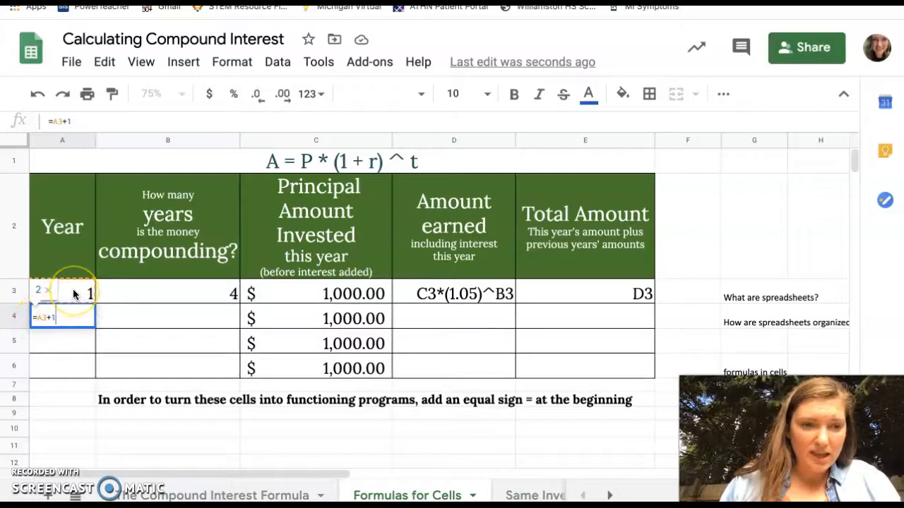
pyautogui.press('Return')
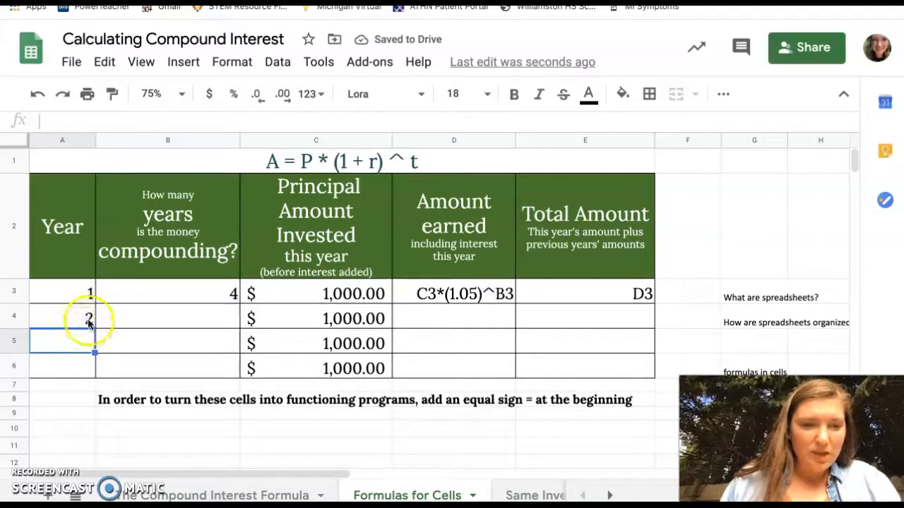
# Fill the year formula from A4 down through A6, and check the copied formula in A5
pyautogui.click(88, 321)
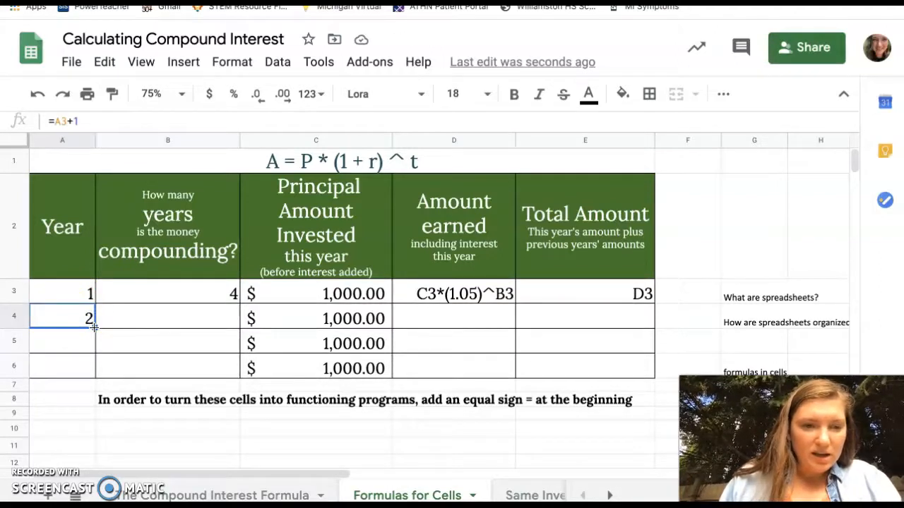
pyautogui.moveTo(95, 326); pyautogui.dragTo(91, 370)
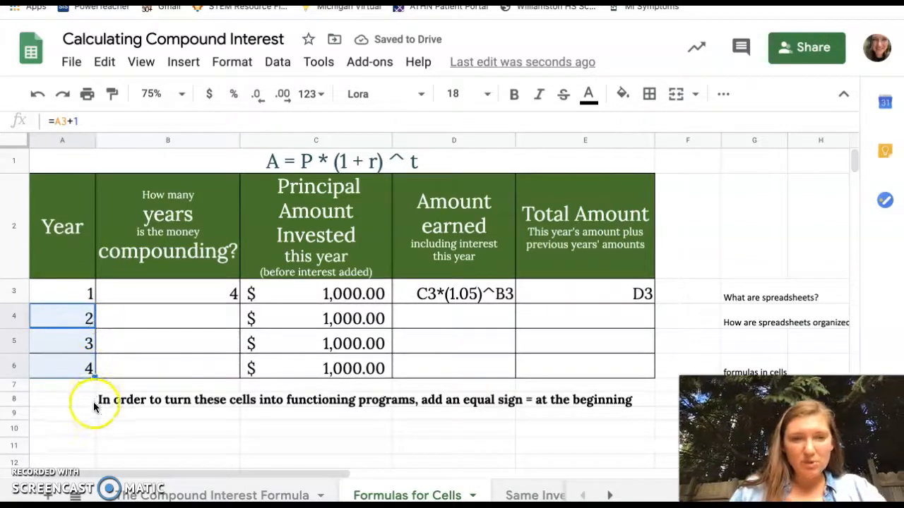
pyautogui.click(82, 346)
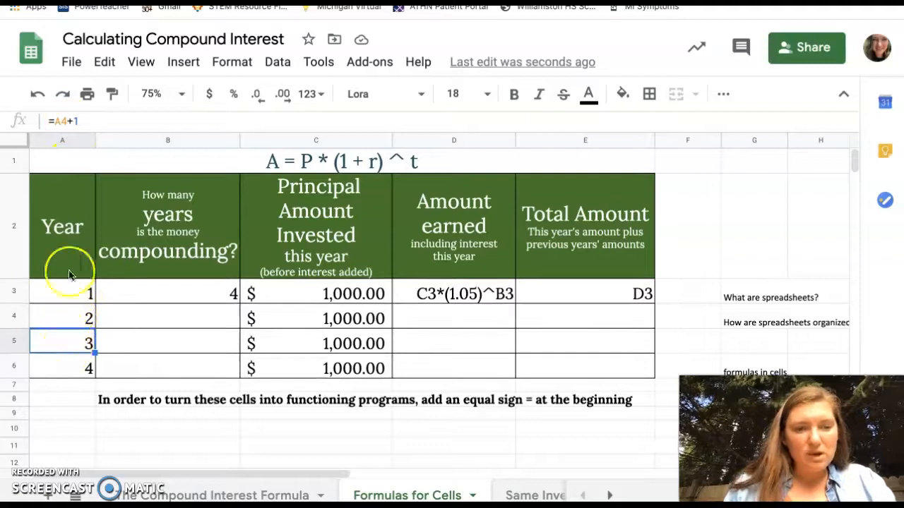
# Enter the formula =B3-1 in cell B4 of the years compounding column
pyautogui.click(203, 301)
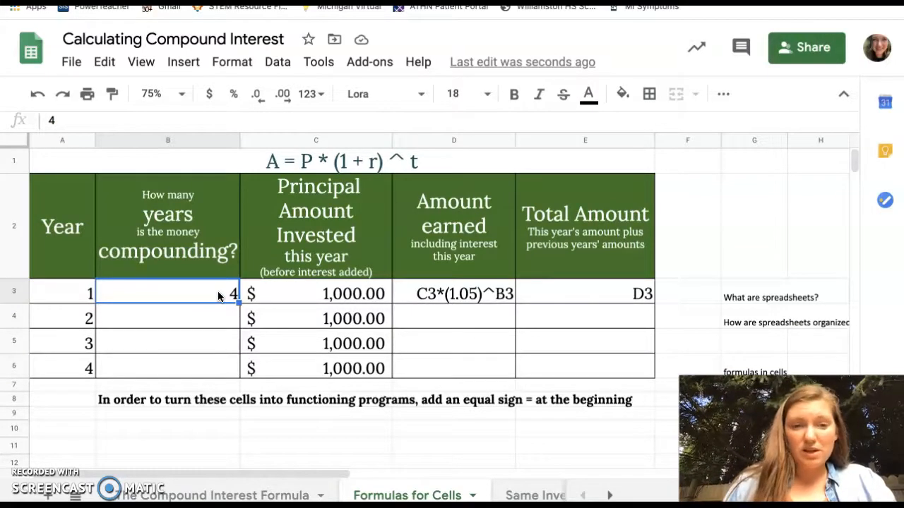
pyautogui.click(218, 319)
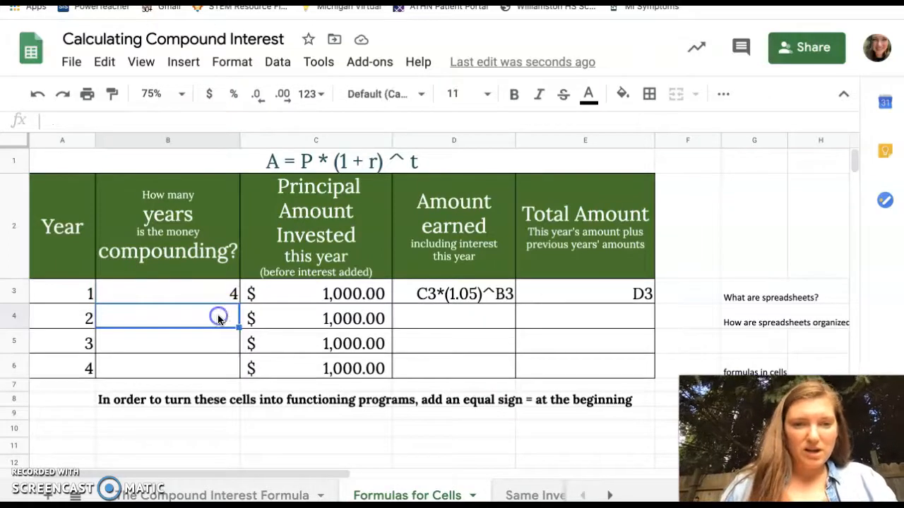
pyautogui.write('=')
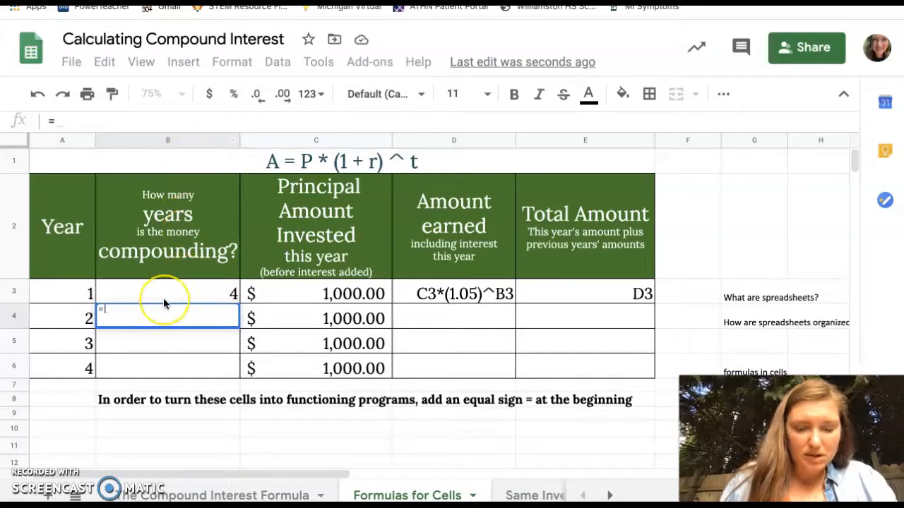
pyautogui.write('b3')
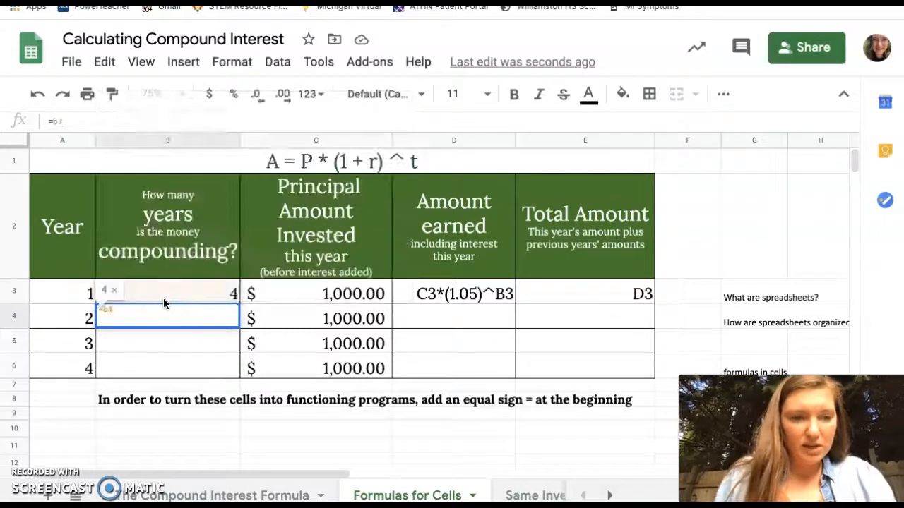
pyautogui.write('-1')
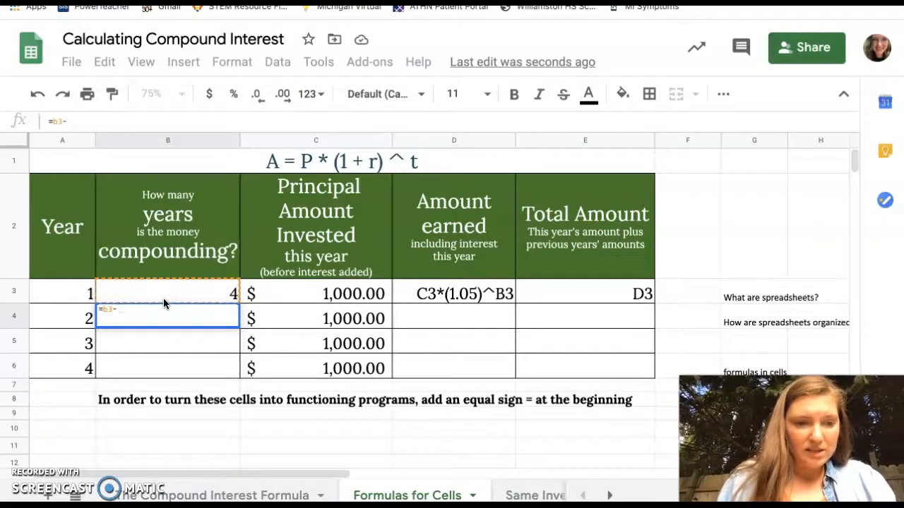
pyautogui.press('Return')
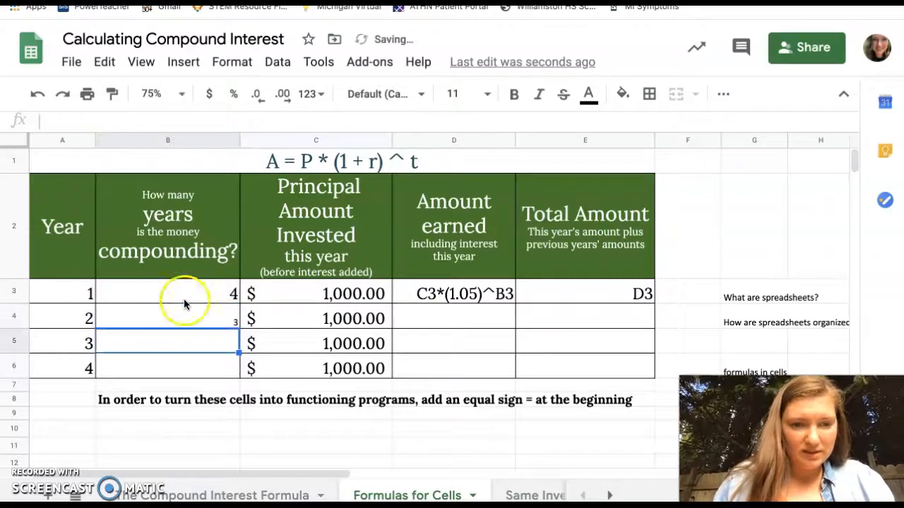
# Format cell B4 in Lora at size 14 and fill its formula down through B6
pyautogui.click(216, 311)
pyautogui.click(422, 94)
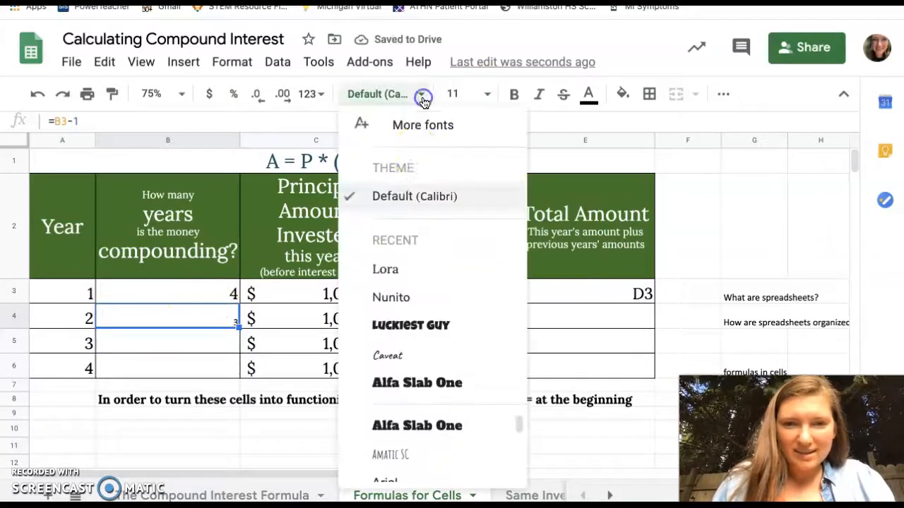
pyautogui.click(391, 267)
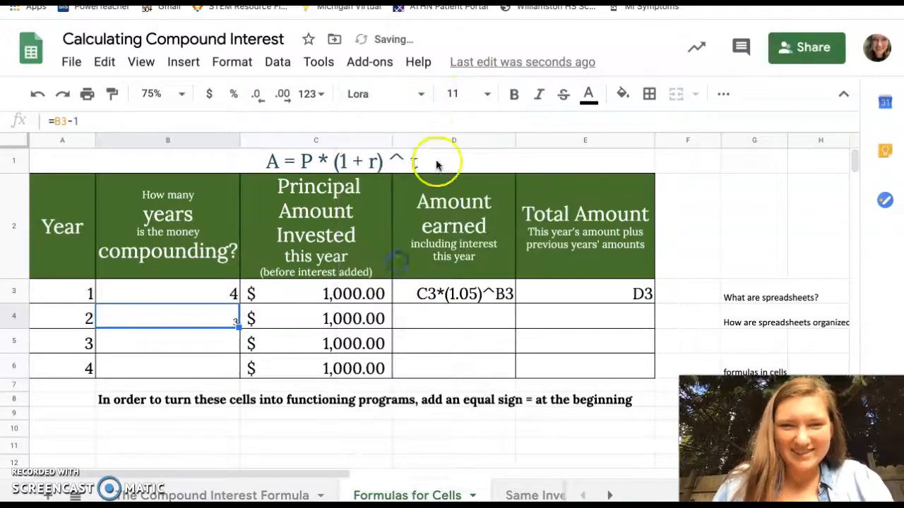
pyautogui.click(486, 94)
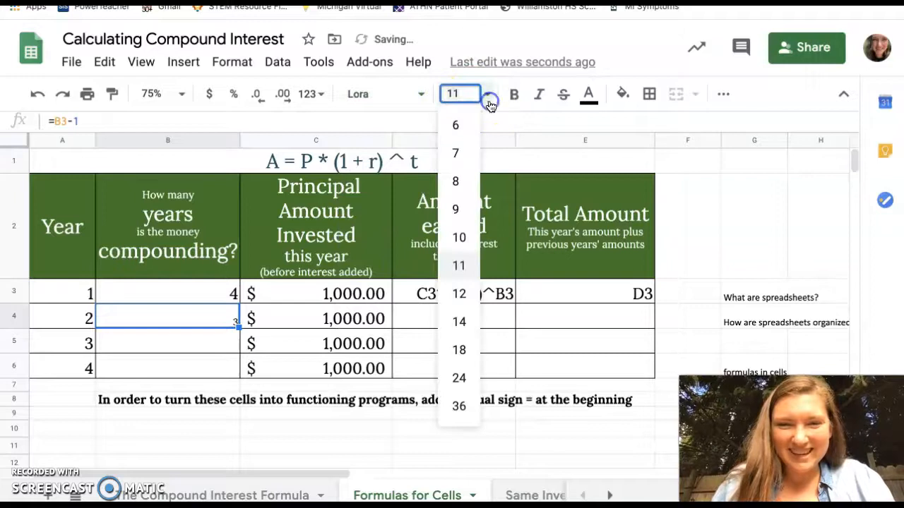
pyautogui.click(460, 323)
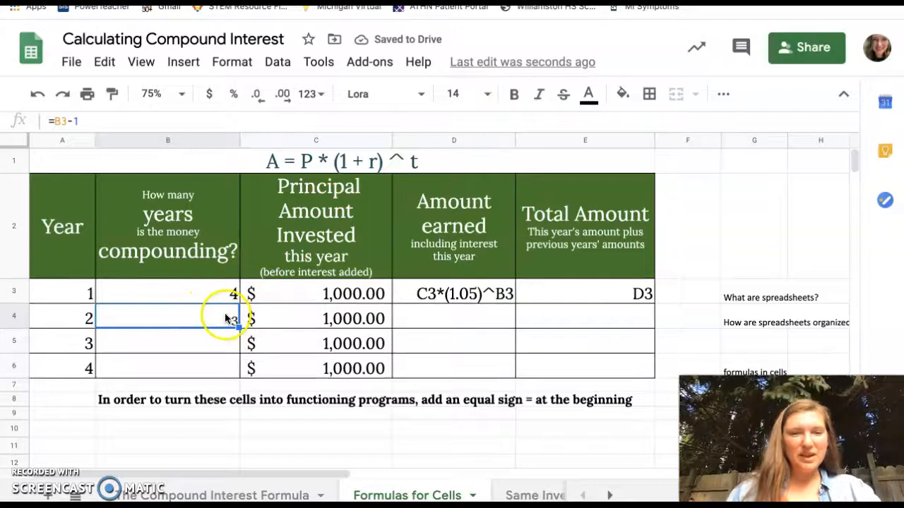
pyautogui.moveTo(239, 326); pyautogui.dragTo(238, 368)
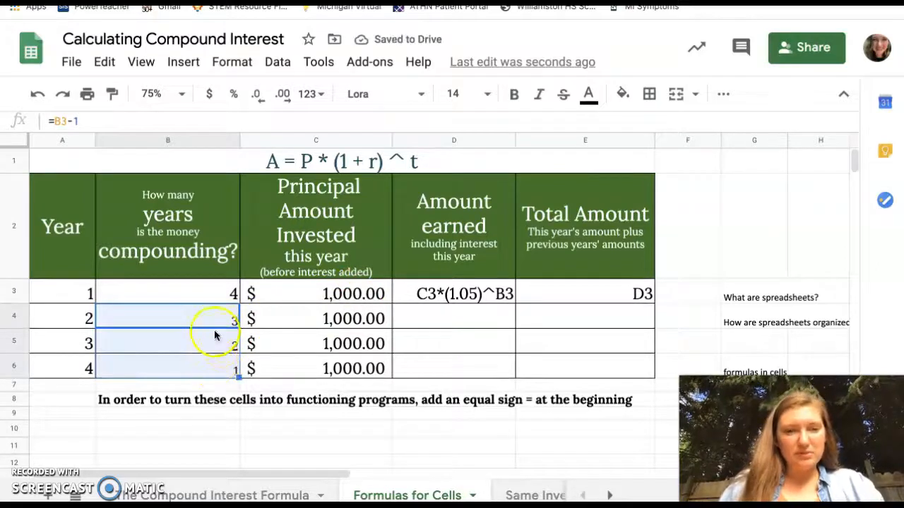
# Turn the text in cell D3 into the working formula =C3*(1.05)^B3
pyautogui.click(455, 319)
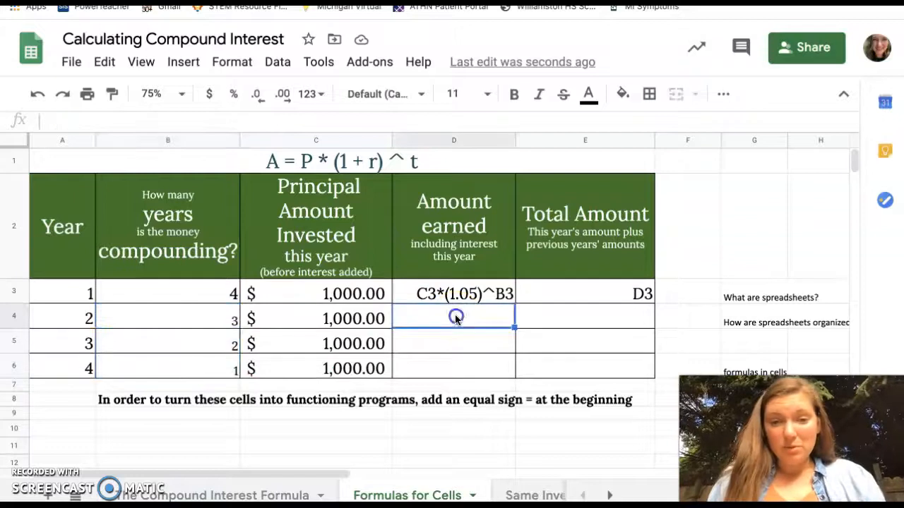
pyautogui.click(458, 296)
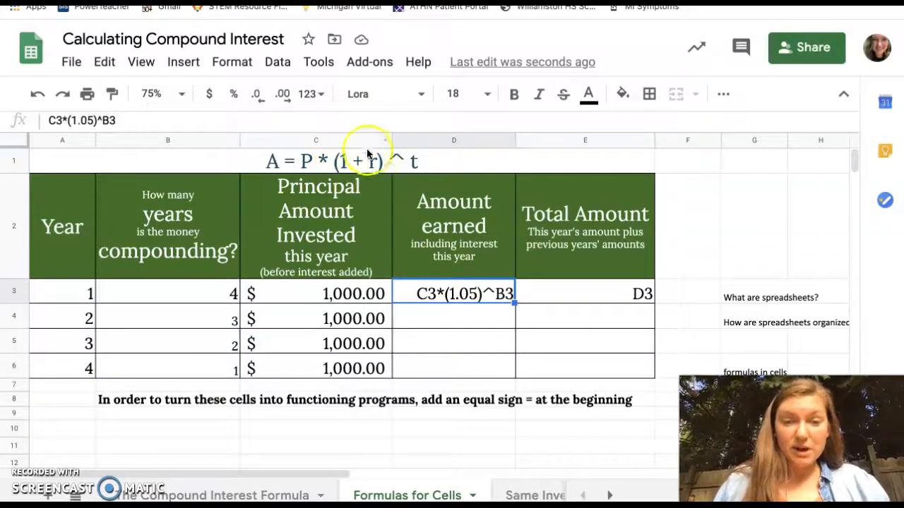
pyautogui.doubleClick(417, 297)
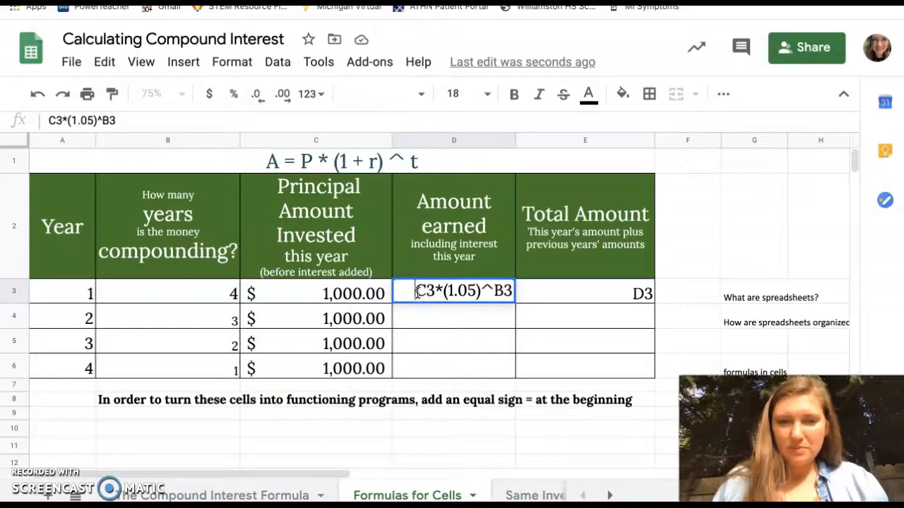
pyautogui.click(425, 291)
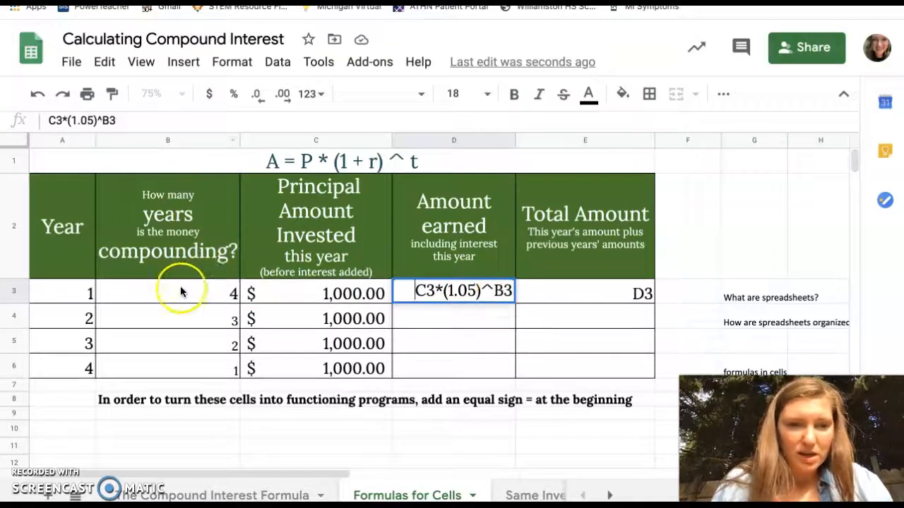
pyautogui.write('=')
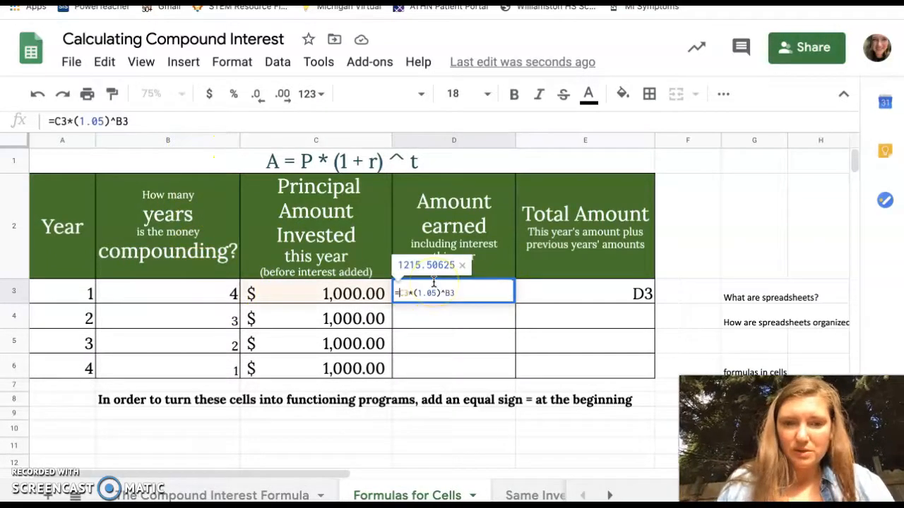
pyautogui.press('Return')
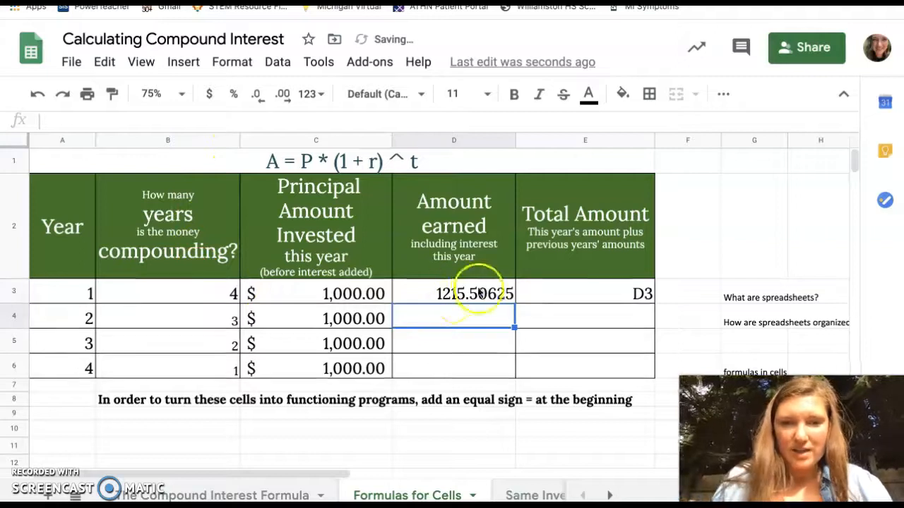
# Apply the Accounting number format to the whole Amount earned column, D
pyautogui.click(445, 141)
pyautogui.moveTo(441, 141)
pyautogui.mouseDown()
pyautogui.moveTo(529, 139)
pyautogui.moveTo(447, 139)
pyautogui.mouseUp()
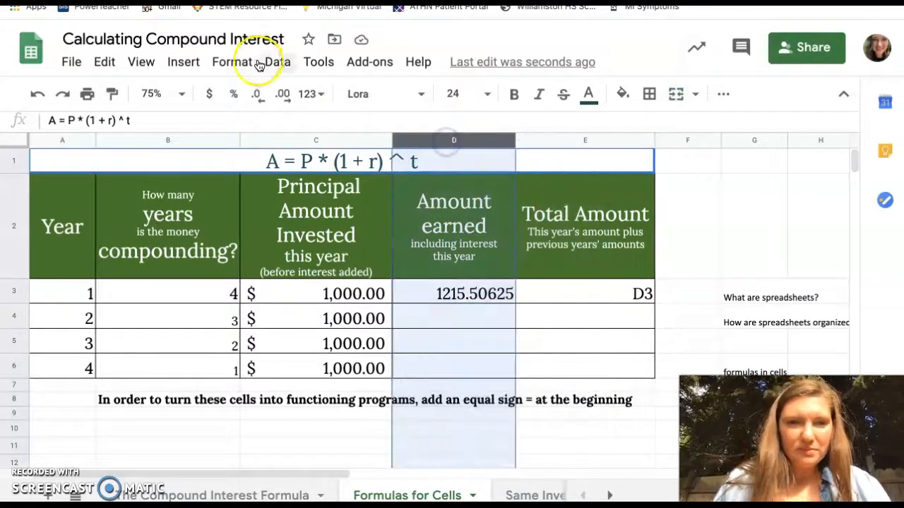
pyautogui.click(236, 62)
pyautogui.moveTo(268, 139)
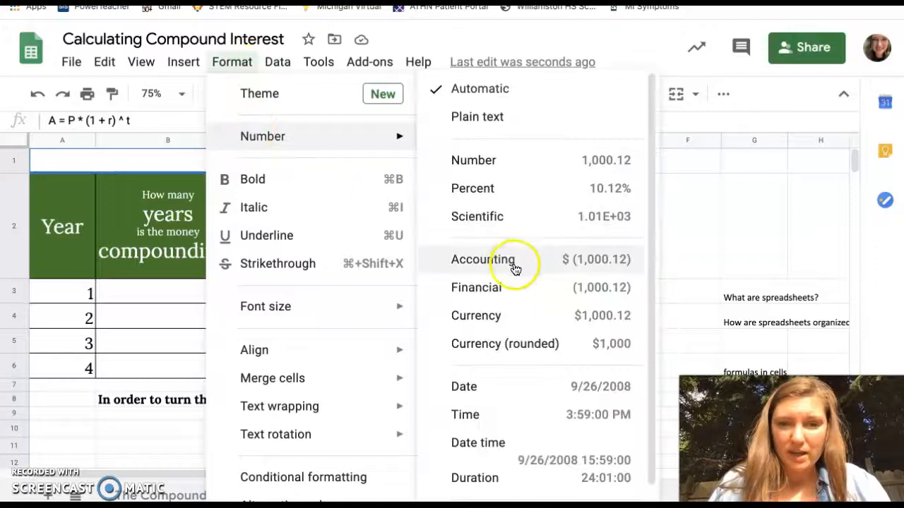
pyautogui.click(514, 268)
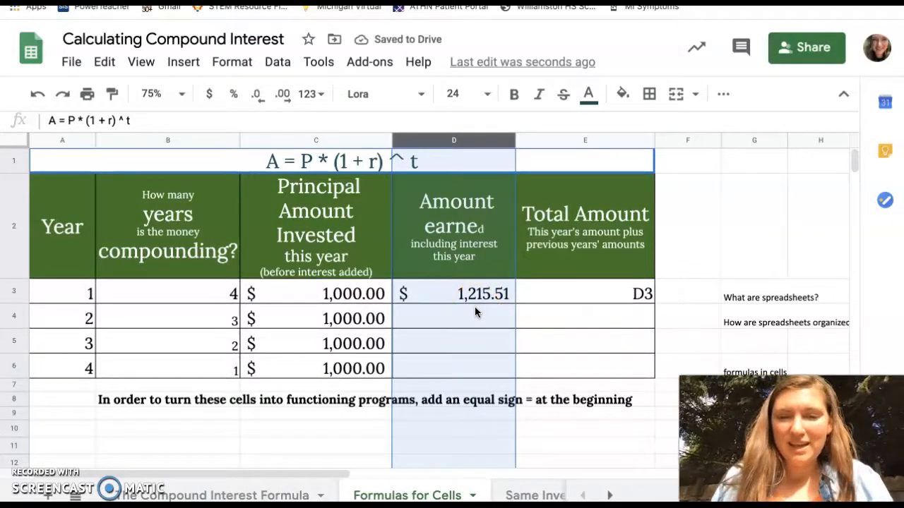
# Turn the text in the first Total Amount cell, E3, into the working formula =D3
pyautogui.click(554, 300)
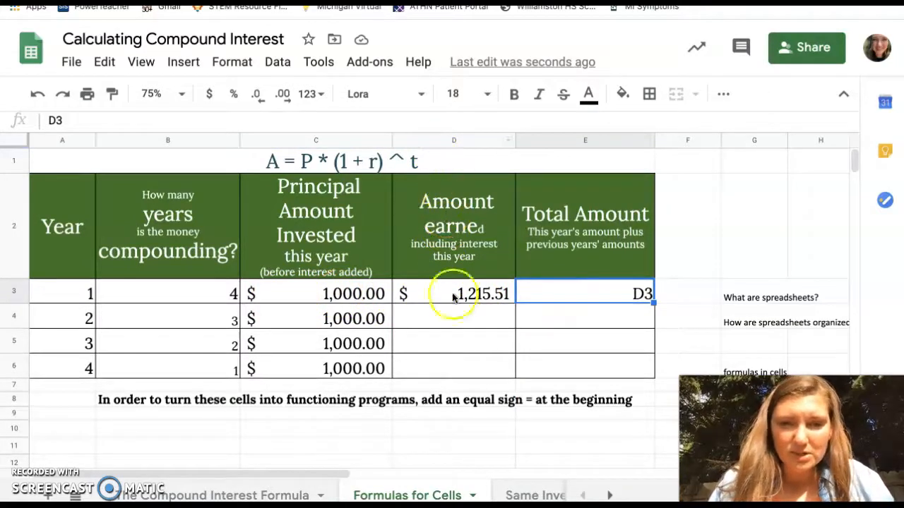
pyautogui.doubleClick(626, 293)
pyautogui.write('=-')
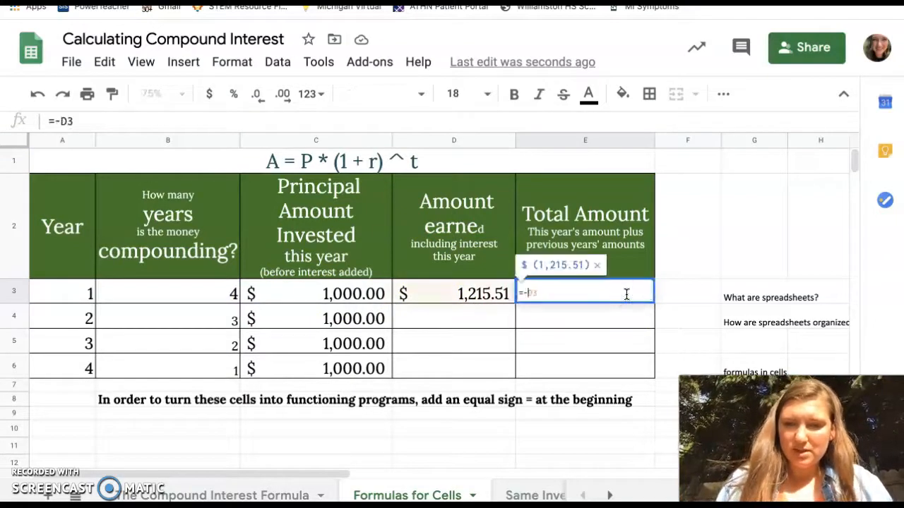
pyautogui.press('BackSpace')
pyautogui.press('Return')
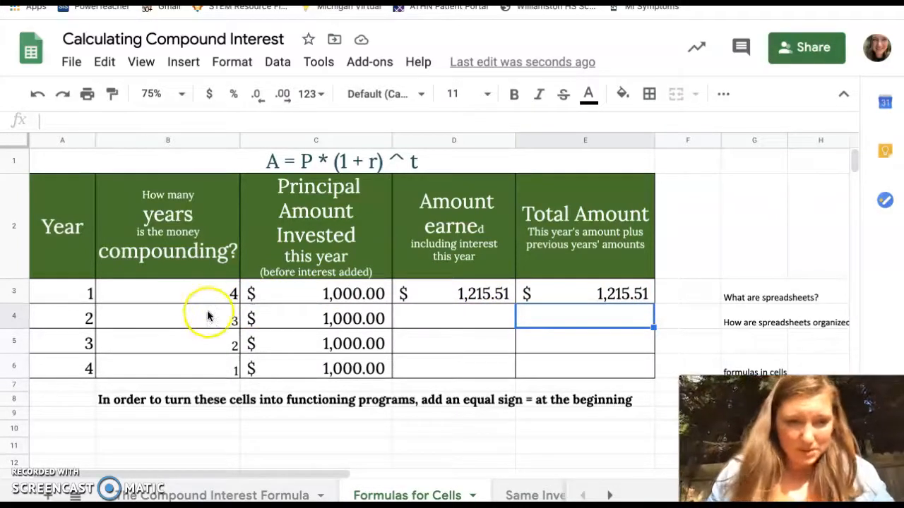
# Enter the formula =C4*(1.05)^B4 in cell D4 for the second year's amount earned
pyautogui.click(433, 322)
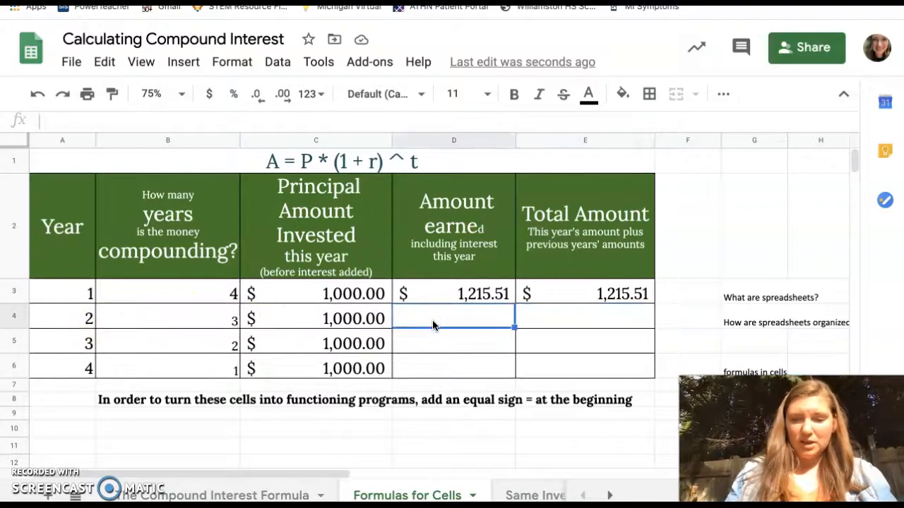
pyautogui.write('=')
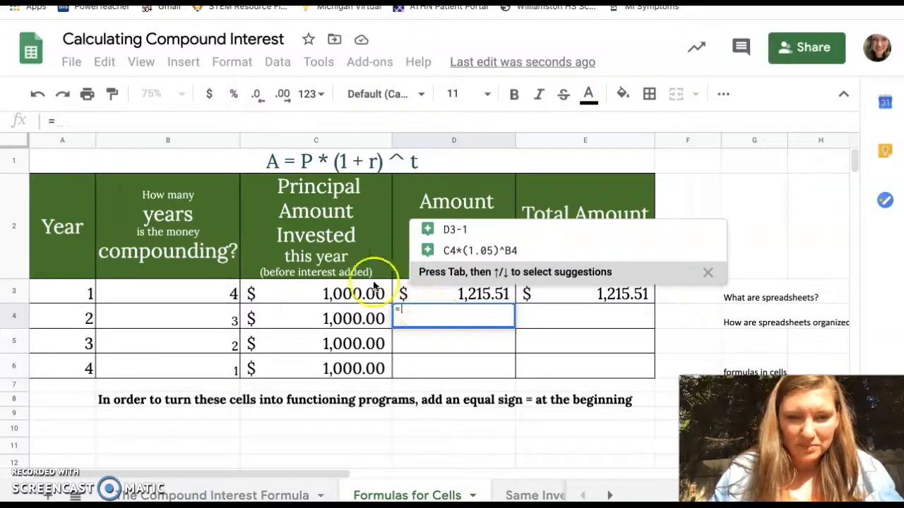
pyautogui.click(370, 315)
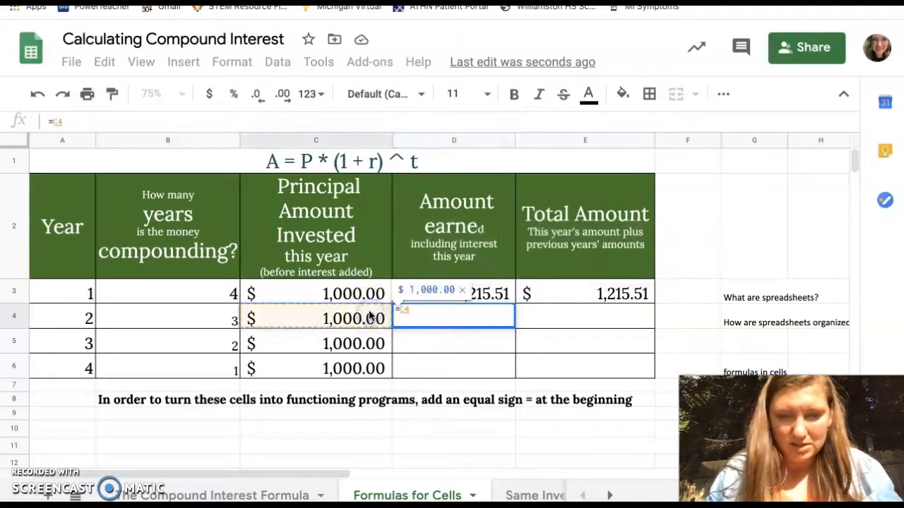
pyautogui.write('*')
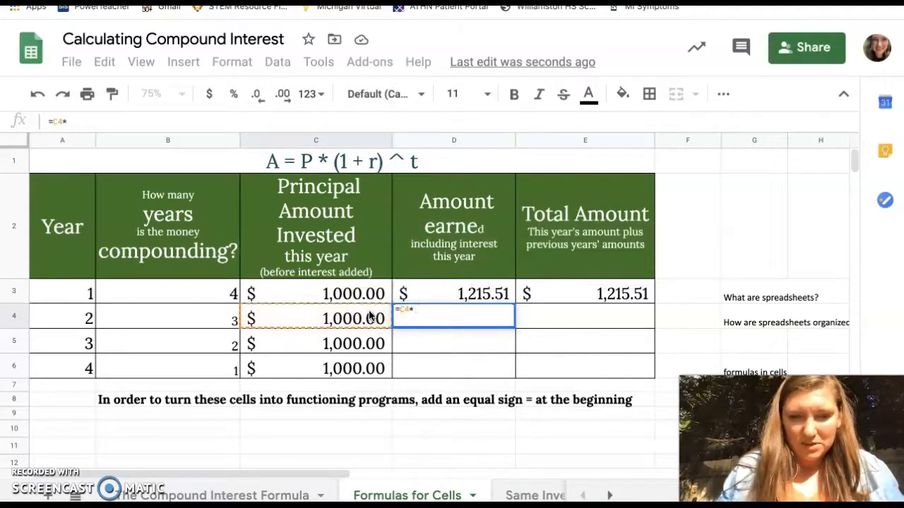
pyautogui.write('(1.0')
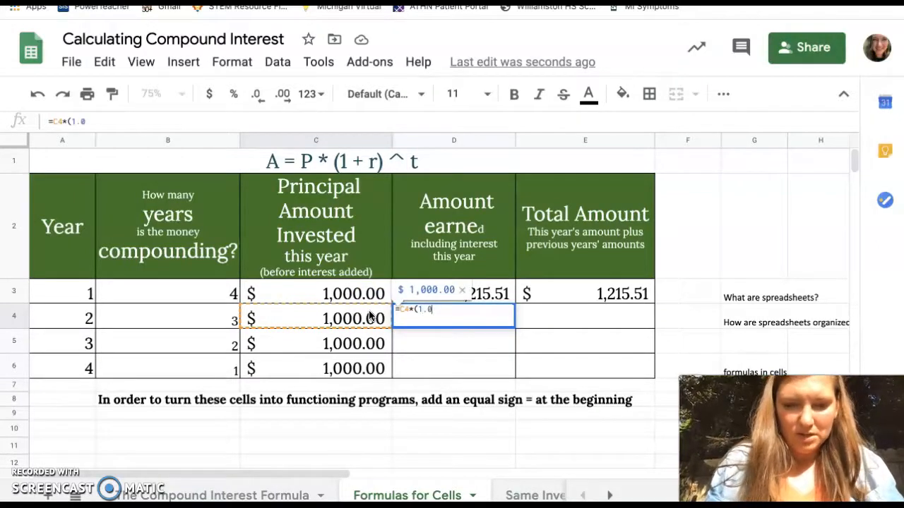
pyautogui.write('5)')
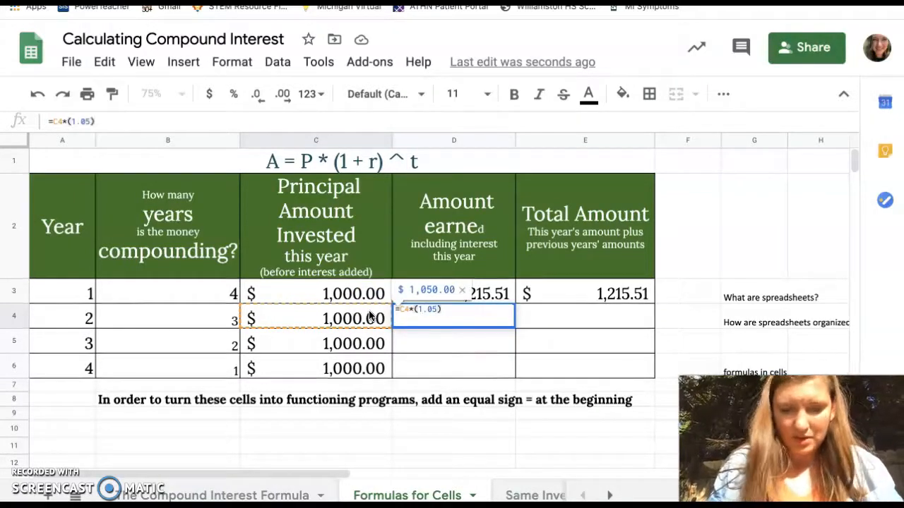
pyautogui.write('^')
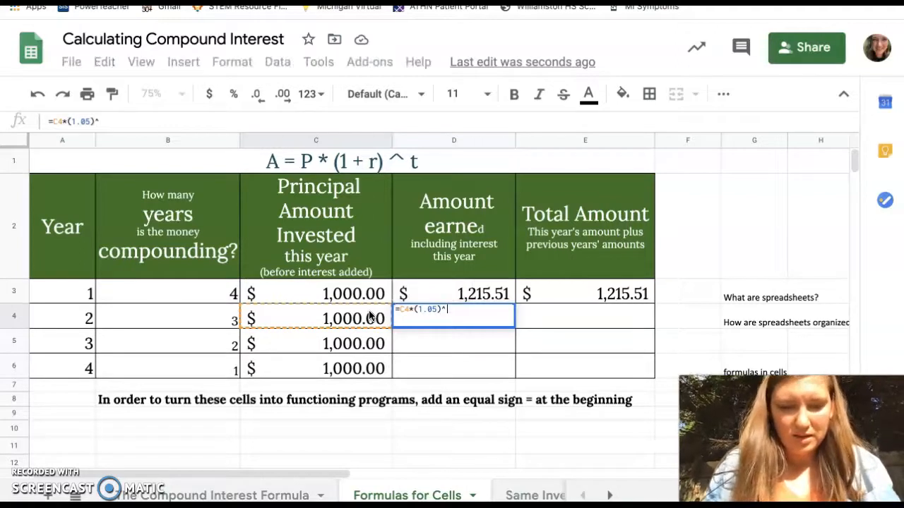
pyautogui.click(201, 316)
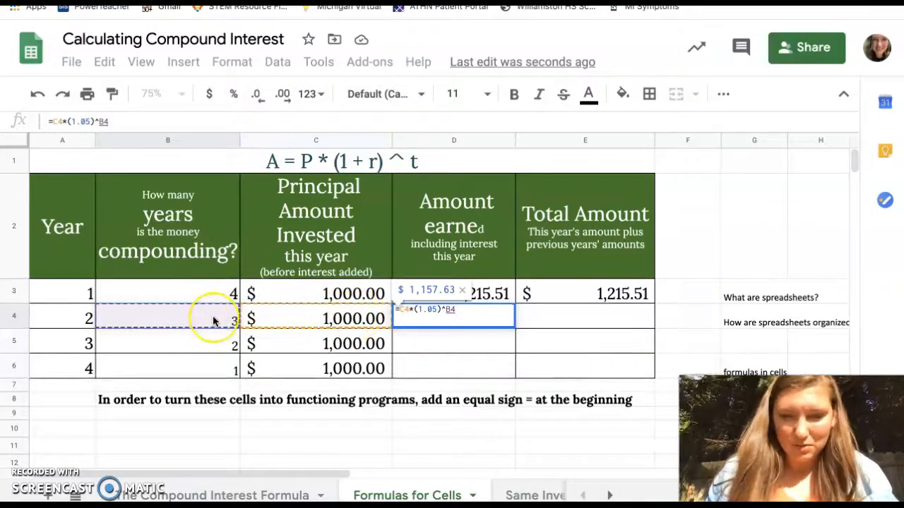
pyautogui.press('Return')
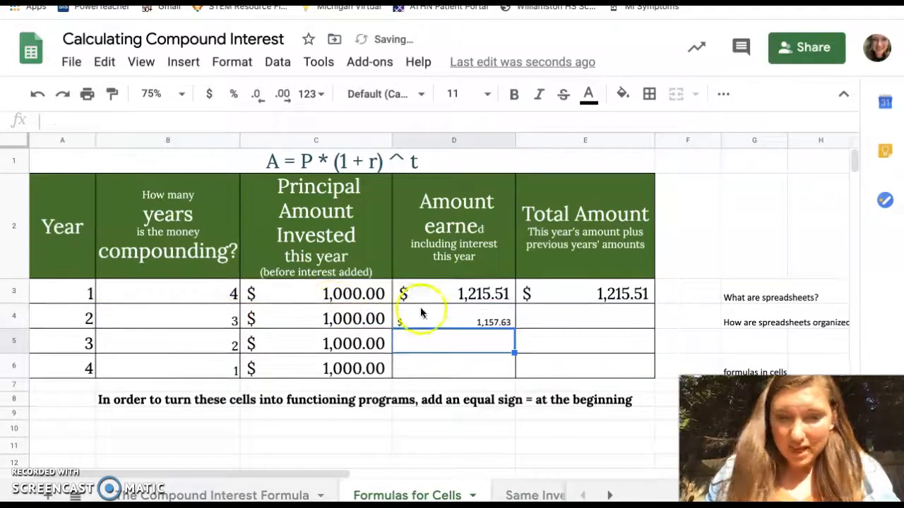
# Enter the formula =D4+E3 in cell E4 to add the second year's amount to the previous total
pyautogui.click(540, 316)
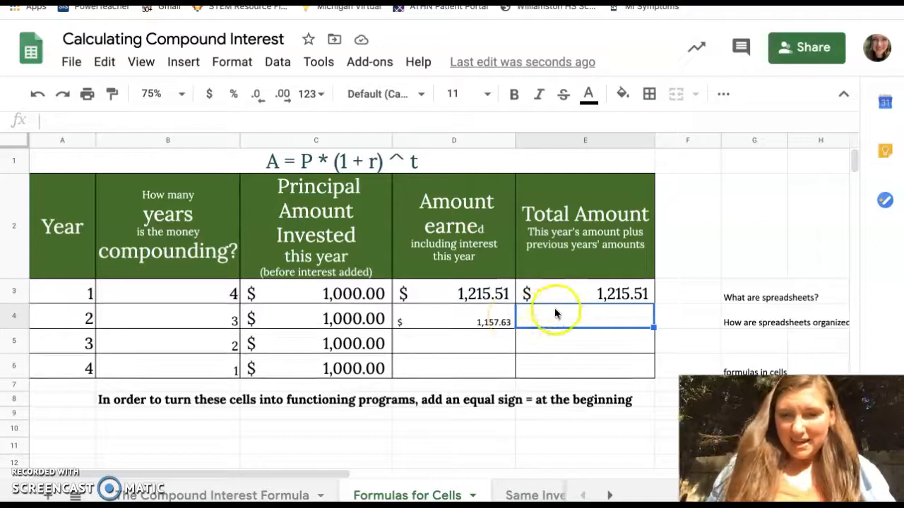
pyautogui.write('=')
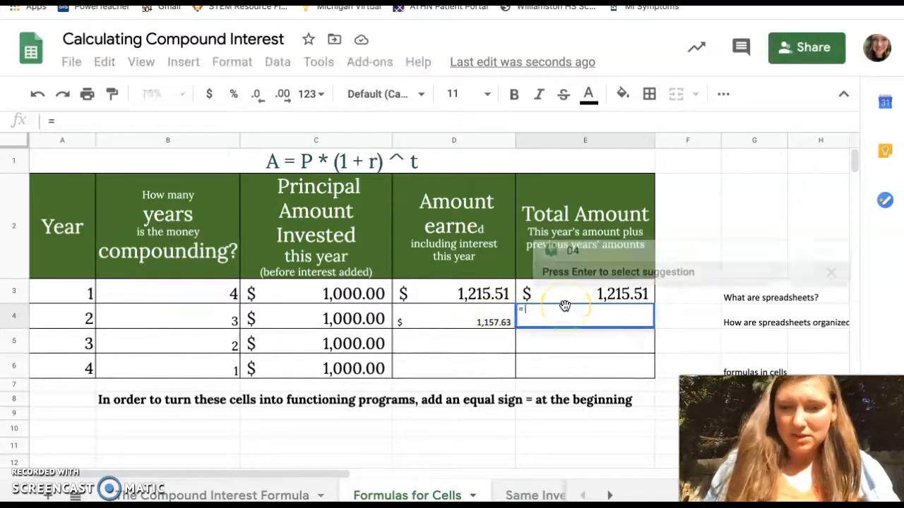
pyautogui.click(496, 322)
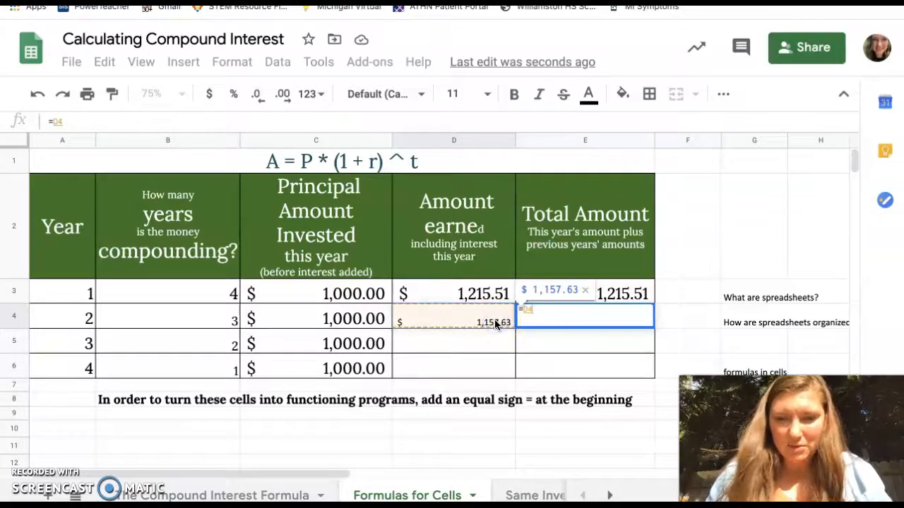
pyautogui.write('+')
pyautogui.click(570, 300)
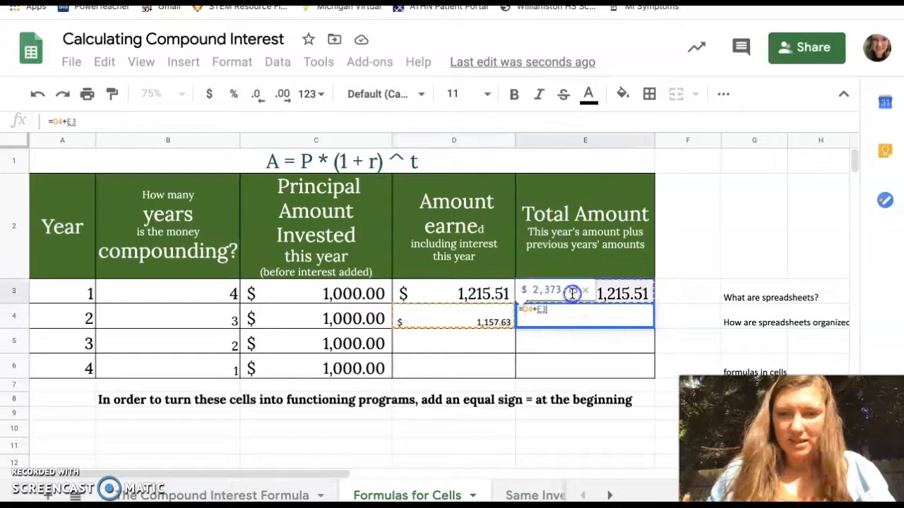
pyautogui.press('Return')
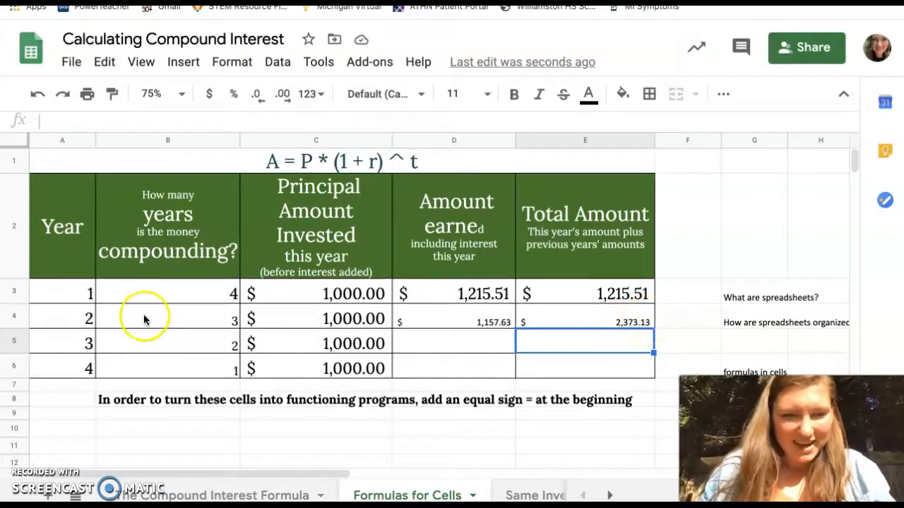
# Fill the formulas in D4 and E4 down their columns through row 6
pyautogui.click(475, 324)
pyautogui.moveTo(514, 327); pyautogui.dragTo(516, 370)
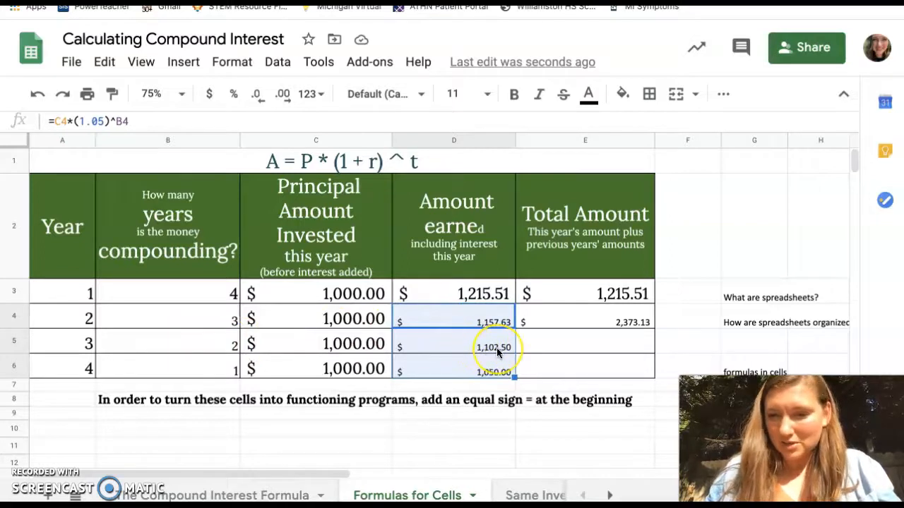
pyautogui.click(567, 342)
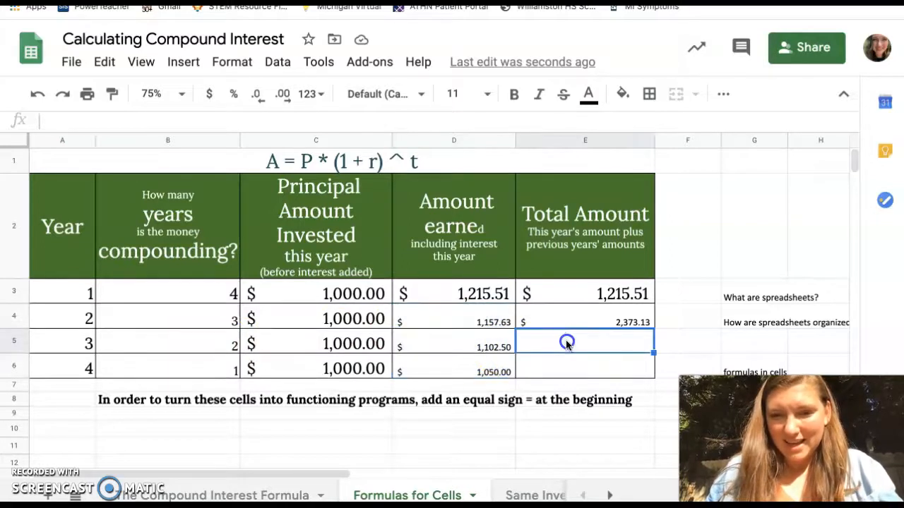
pyautogui.click(626, 322)
pyautogui.moveTo(653, 329); pyautogui.dragTo(655, 367)
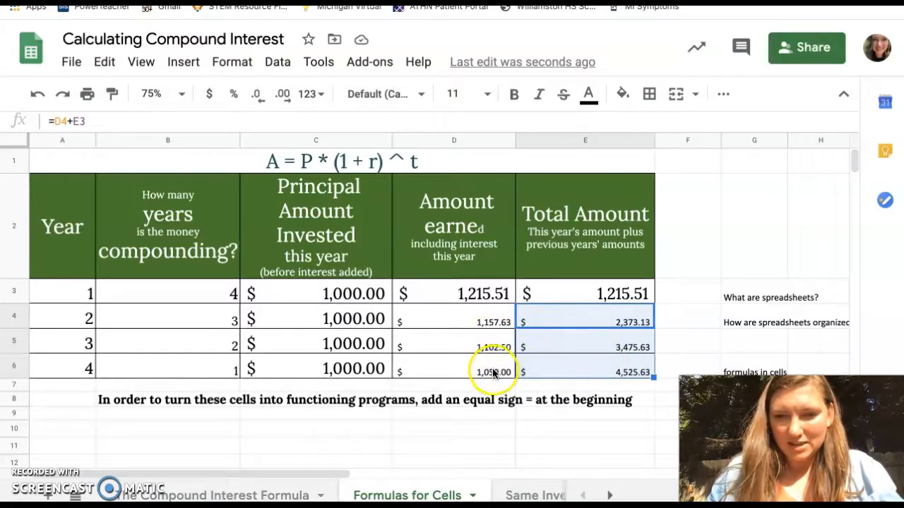
pyautogui.click(611, 370)
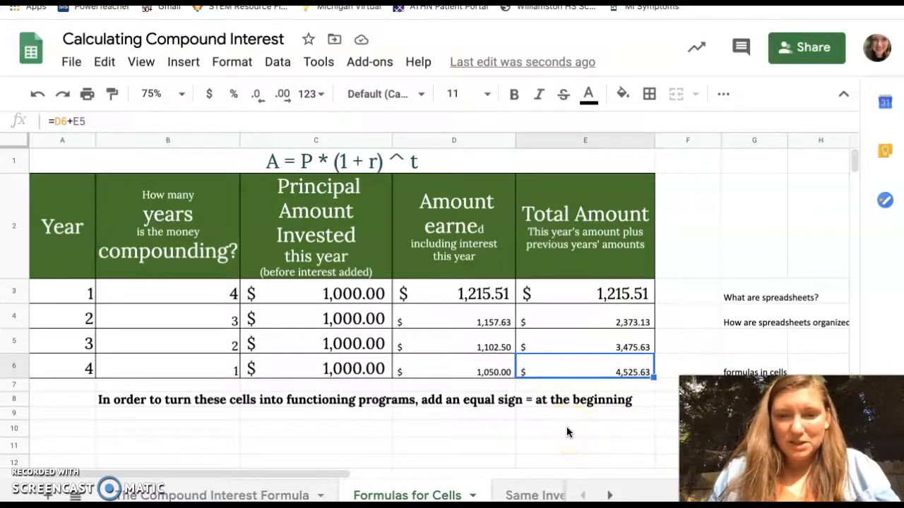
pyautogui.click(520, 496)
pyautogui.hscroll(9, 520, 498)
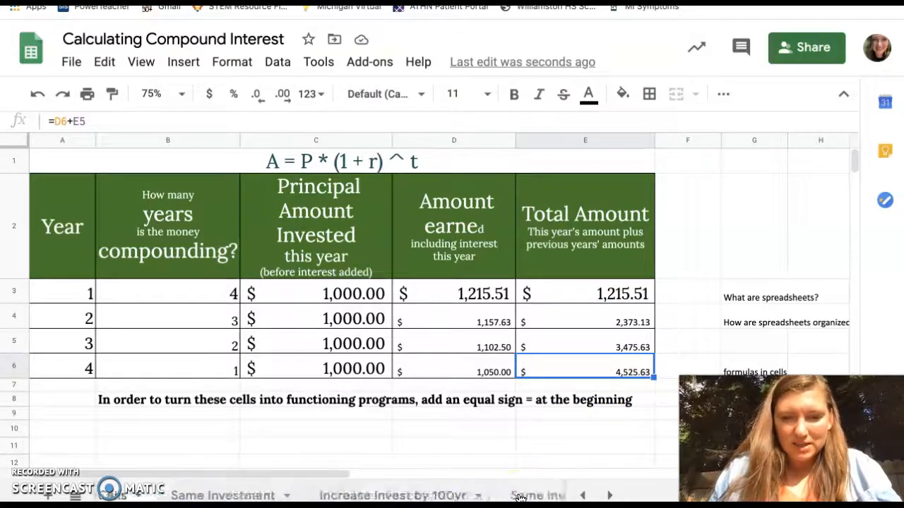
pyautogui.hscroll(-10, 520, 498)
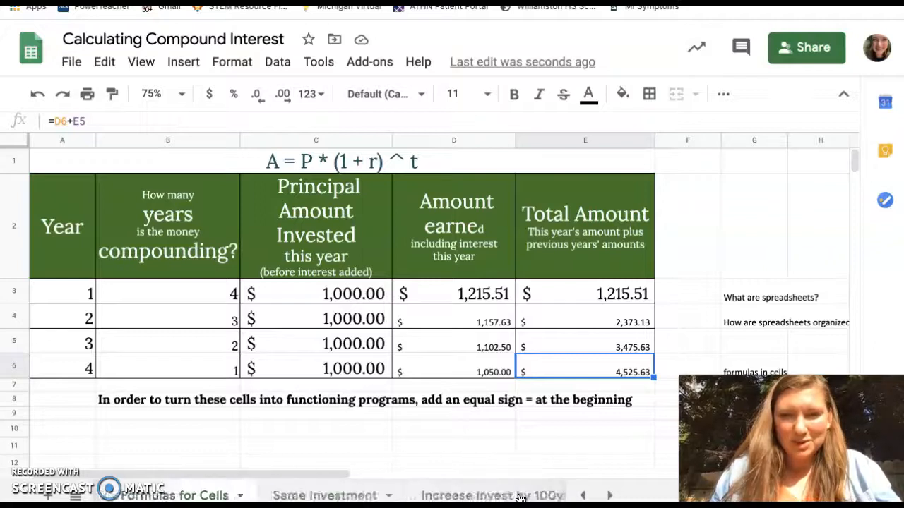